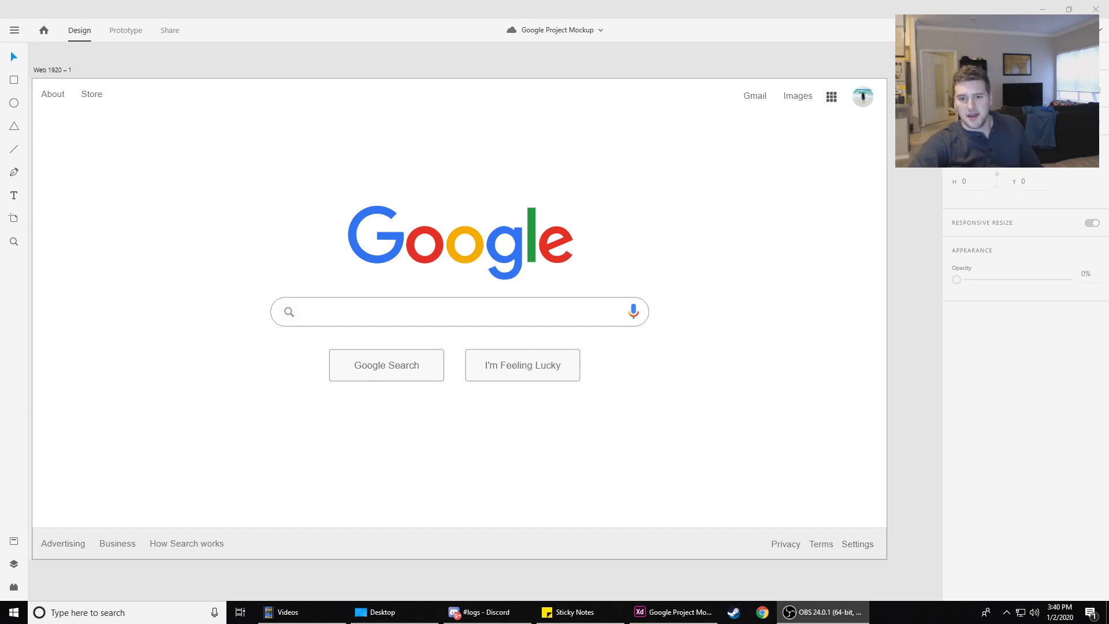
Select the About and Store links, then the Gmail, Images and apps links.
left_click(361, 163)
scroll(371, 153, "up", 1)
scroll(371, 153, "down", 1)
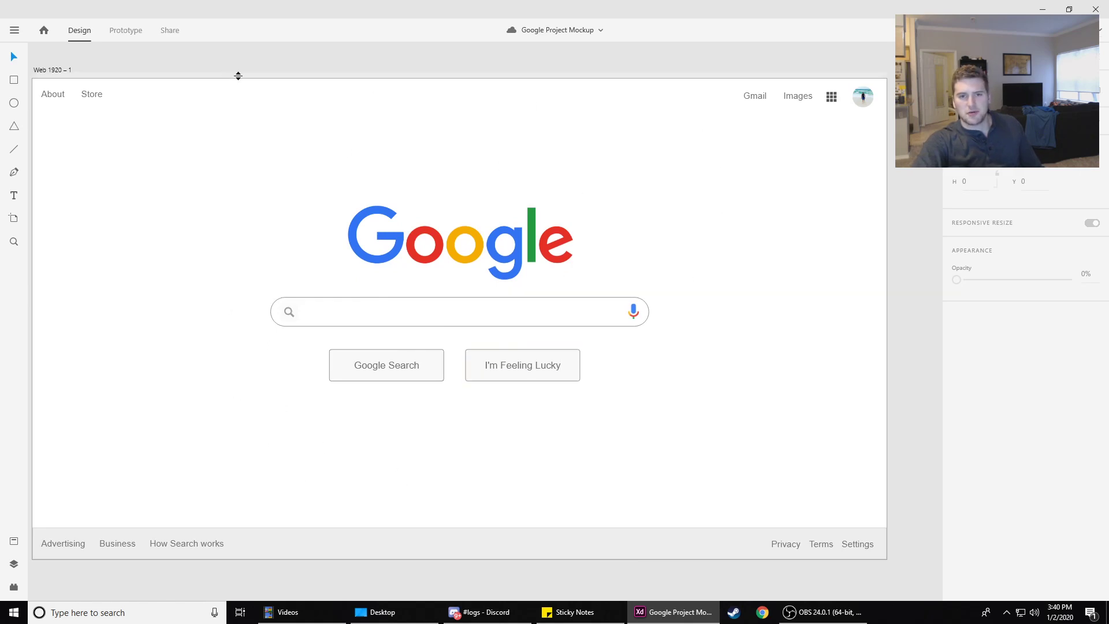
left_click_drag(108, 118, 50, 95)
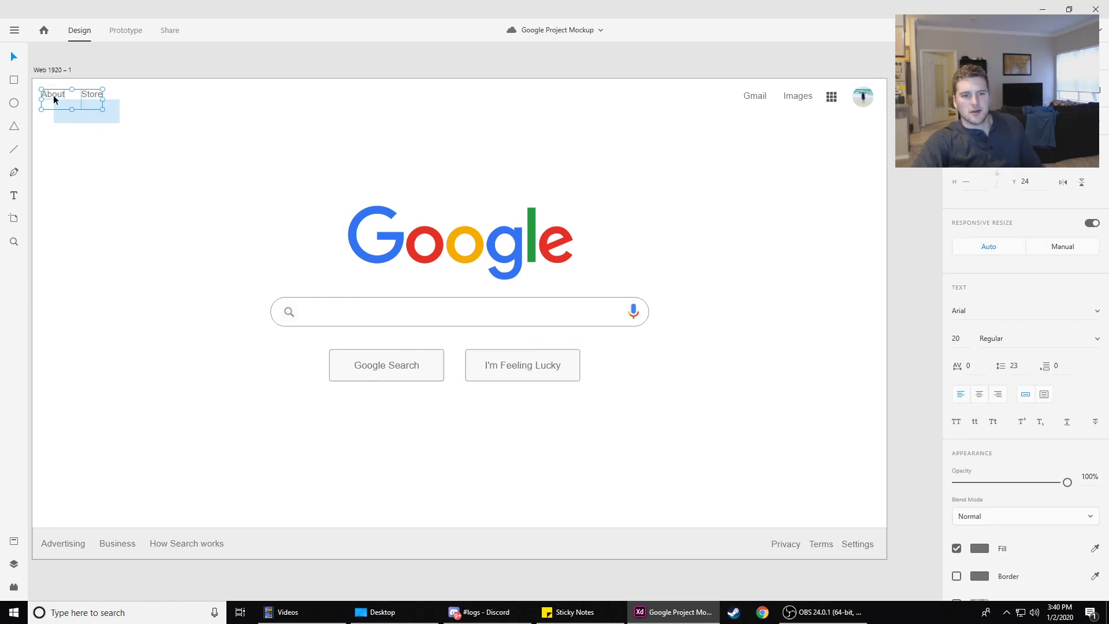
left_click_drag(749, 136, 866, 87)
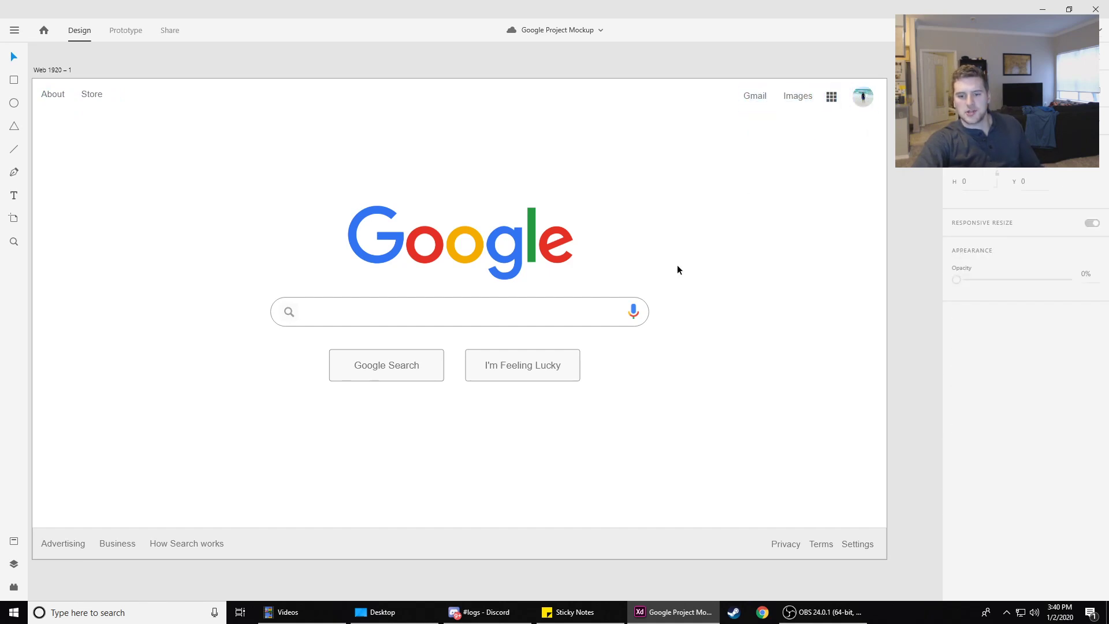
Drop the profile photo into the top-right avatar circle, then select the Google logo.
left_click(317, 612)
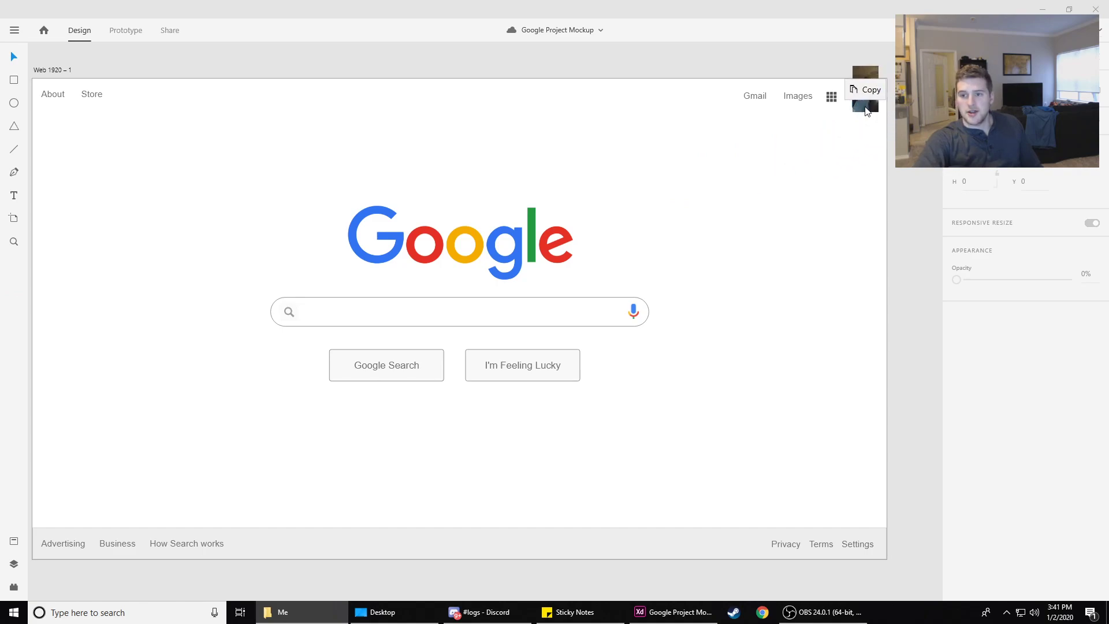
left_click_drag(886, 100, 863, 97)
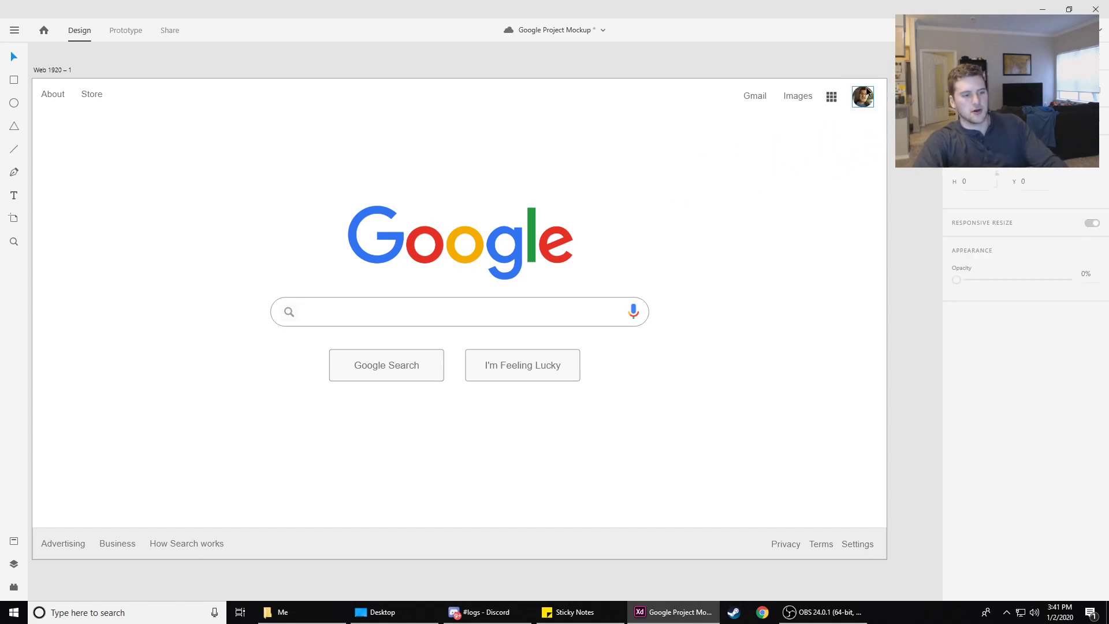
scroll(869, 103, "up", 2, "ctrl")
scroll(867, 92, "up", 2, "ctrl")
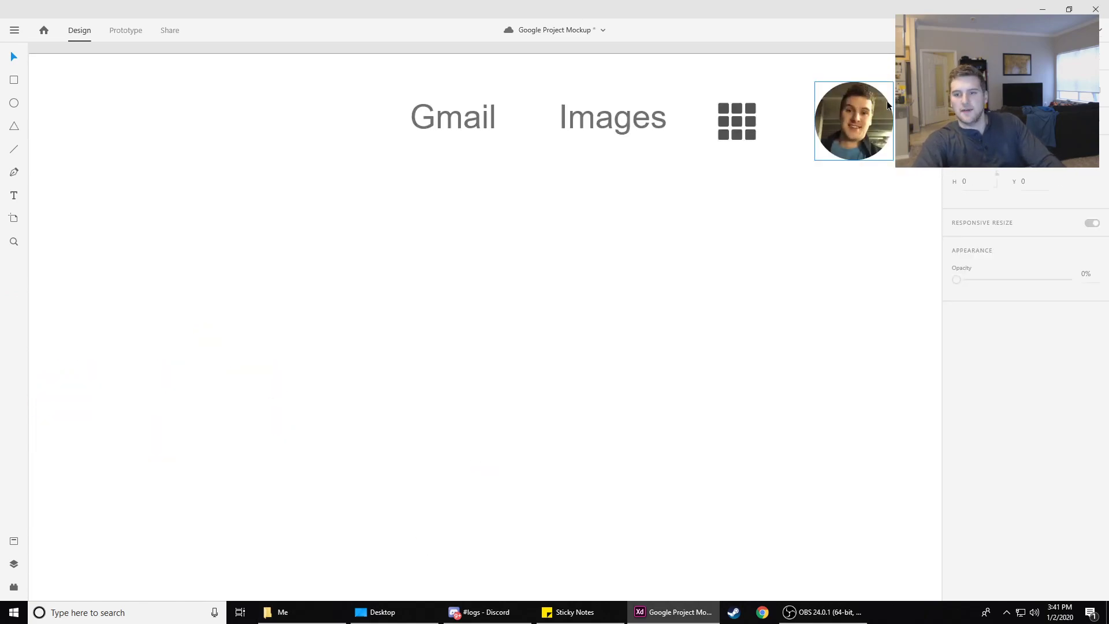
scroll(824, 157, "down", 2, "ctrl")
scroll(824, 157, "down", 3, "ctrl")
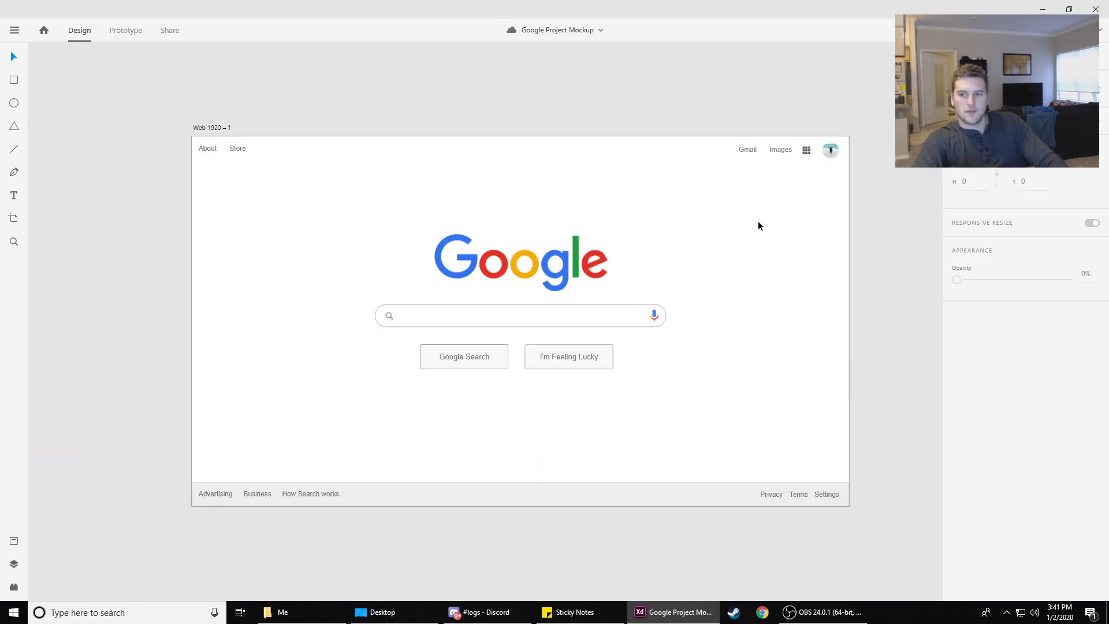
mouse_move(757, 223)
left_mouse_down()
mouse_move(838, 193)
mouse_move(787, 214)
left_mouse_up()
left_click(563, 253)
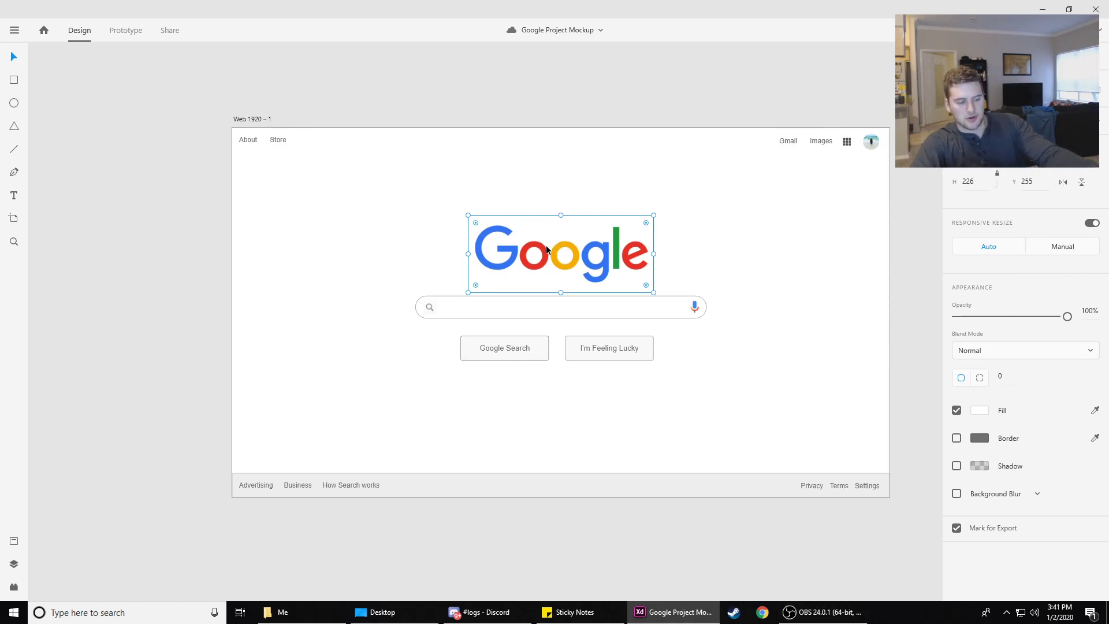
key("ctrl+e")
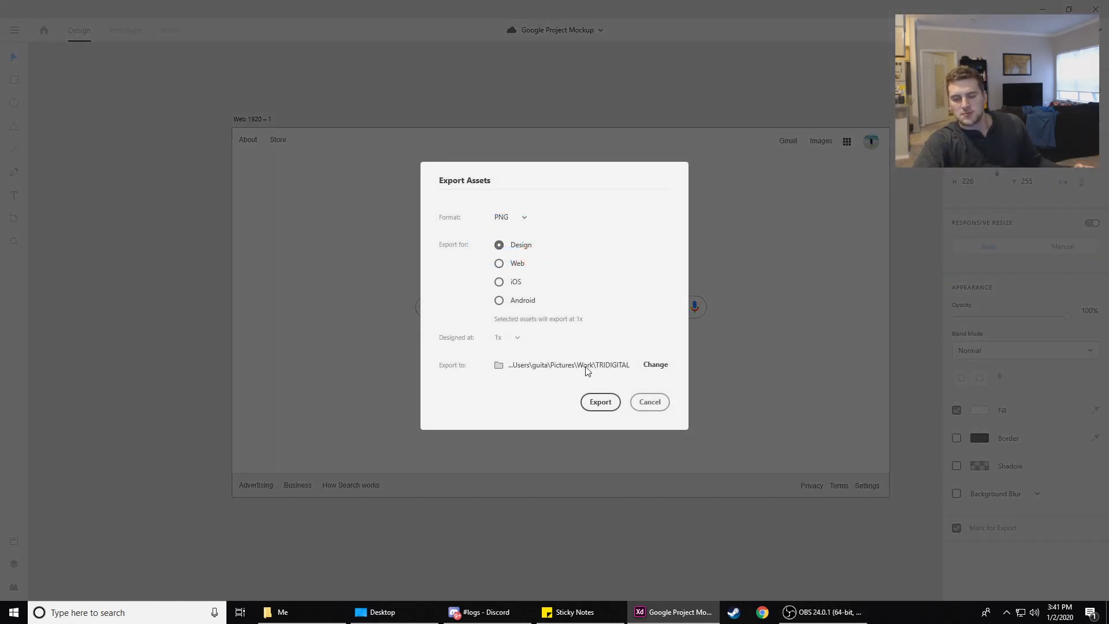
left_click(643, 408)
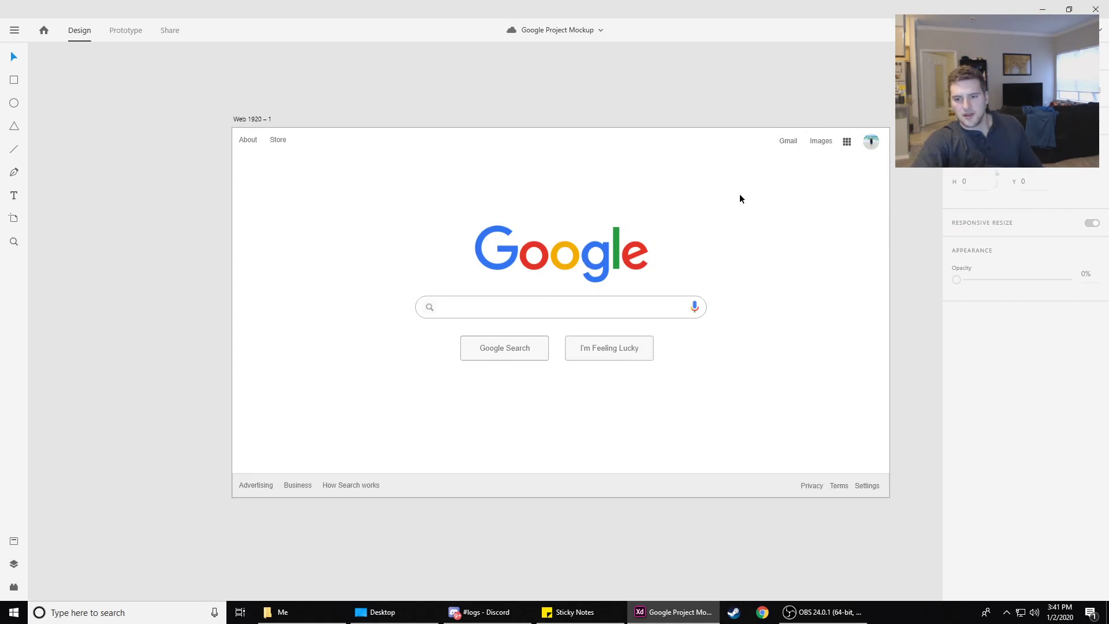
left_click(462, 309)
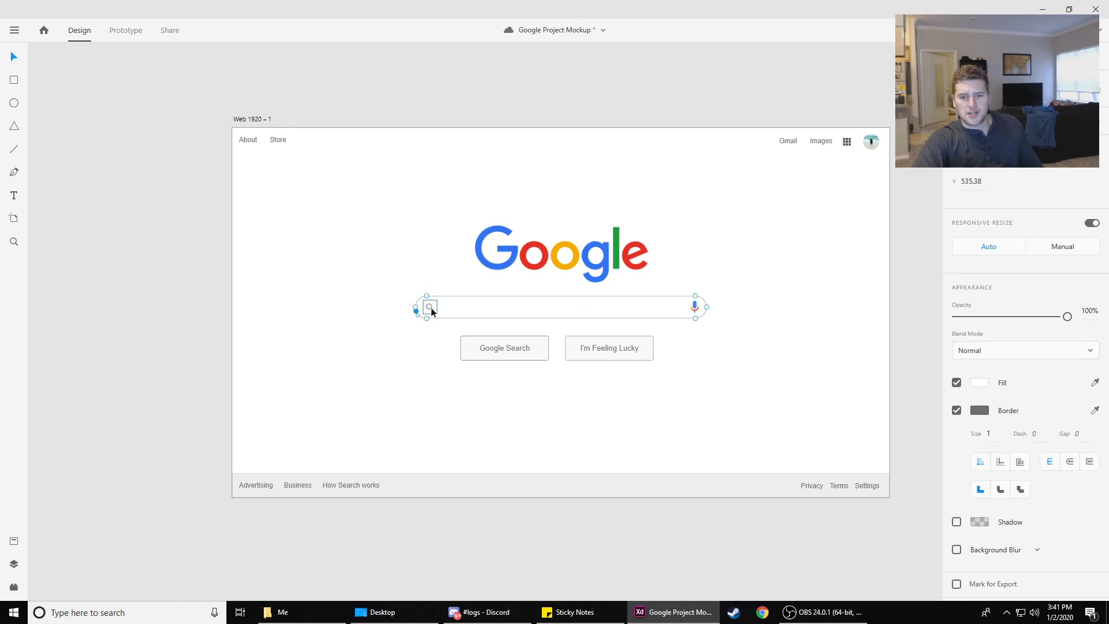
left_click(442, 306)
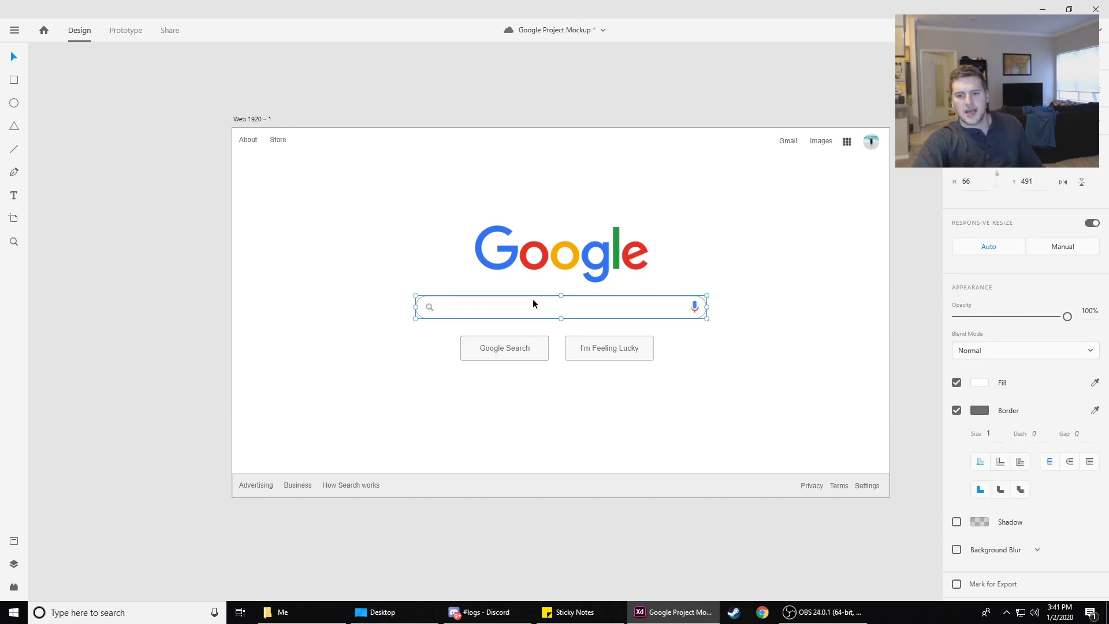
left_click(436, 360)
double_click(427, 308)
mouse_move(427, 307)
left_mouse_down()
mouse_move(403, 310)
mouse_move(435, 303)
left_mouse_up()
key("ctrl+z")
left_click(519, 349)
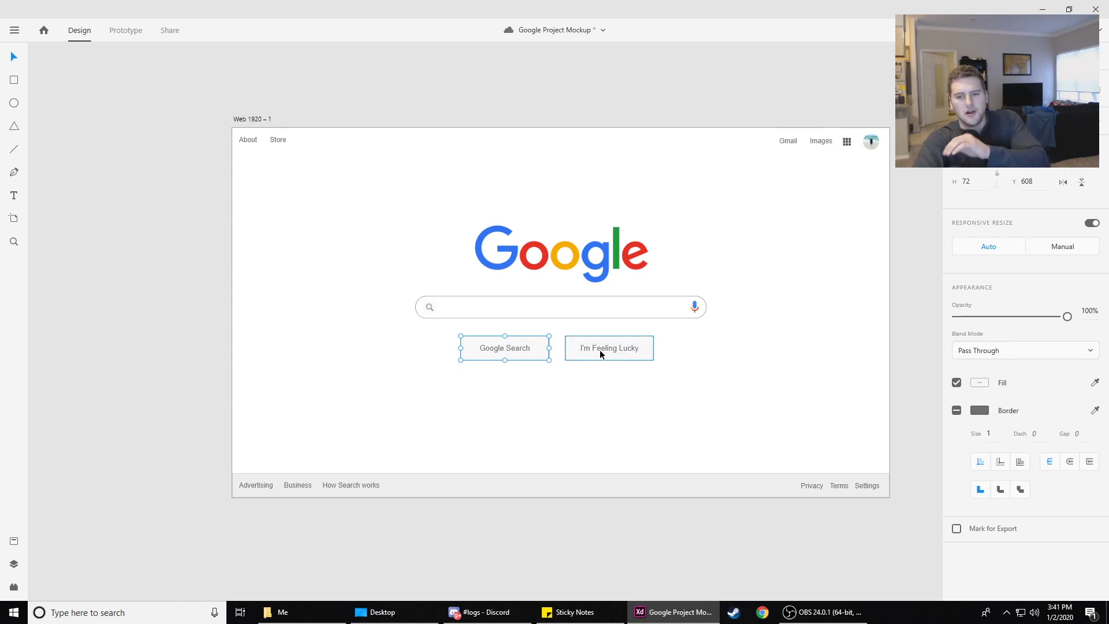
left_click(592, 351)
left_click(521, 356)
left_click(554, 357)
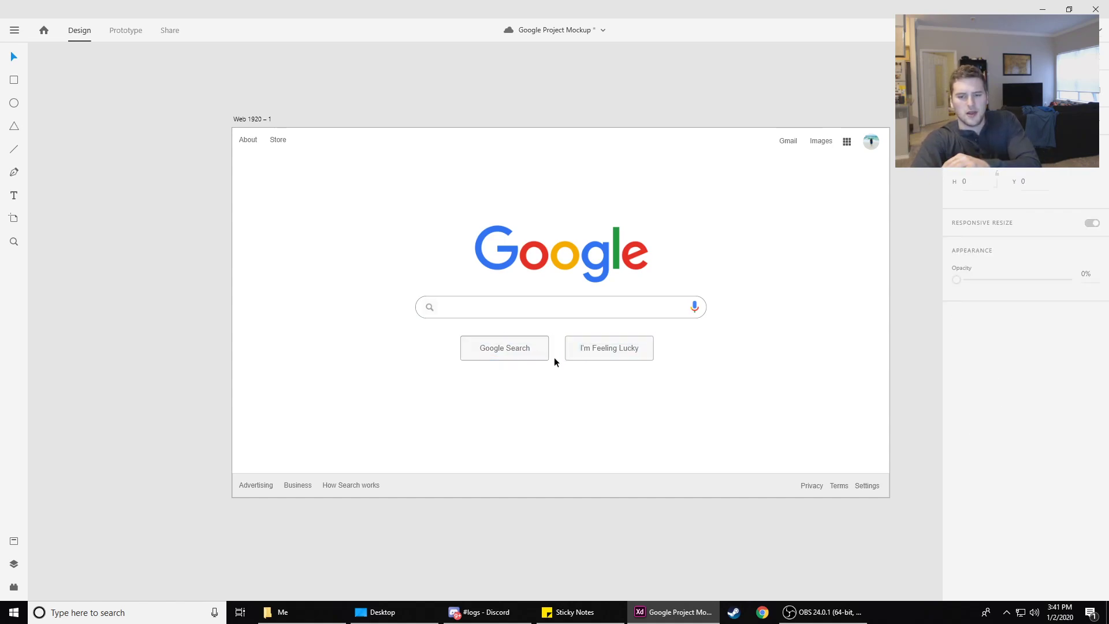
left_click(530, 348)
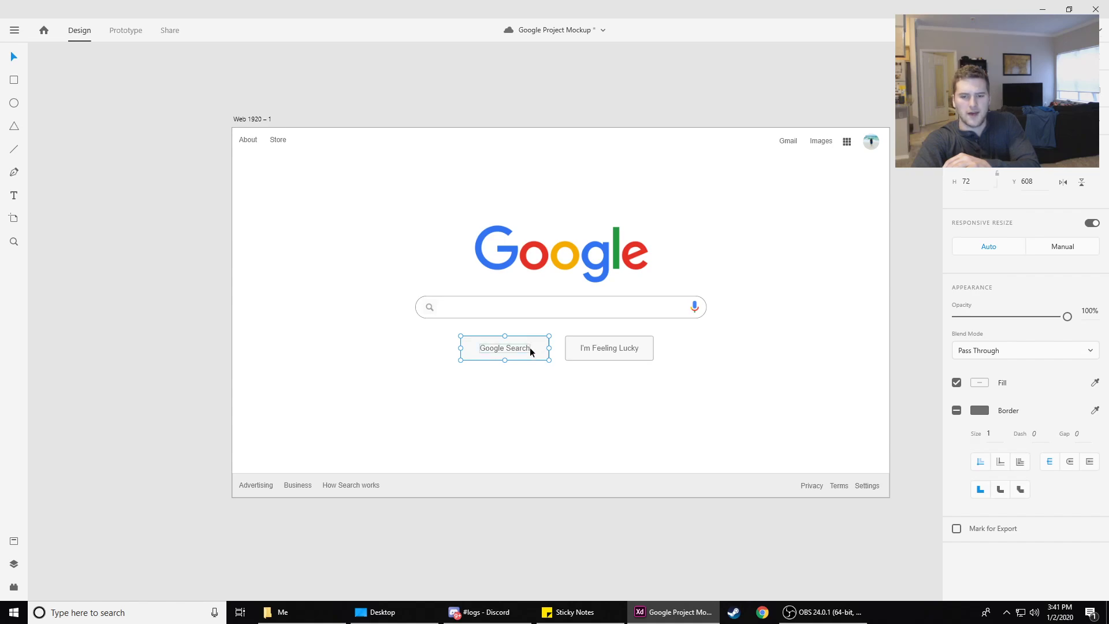
left_click(525, 390)
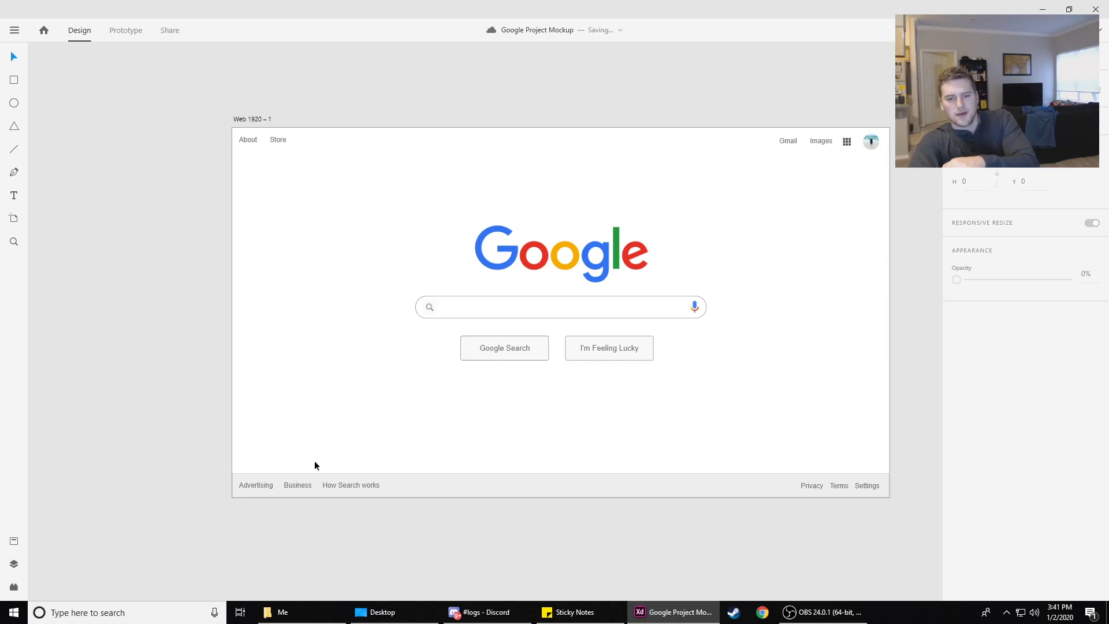
left_click(272, 491)
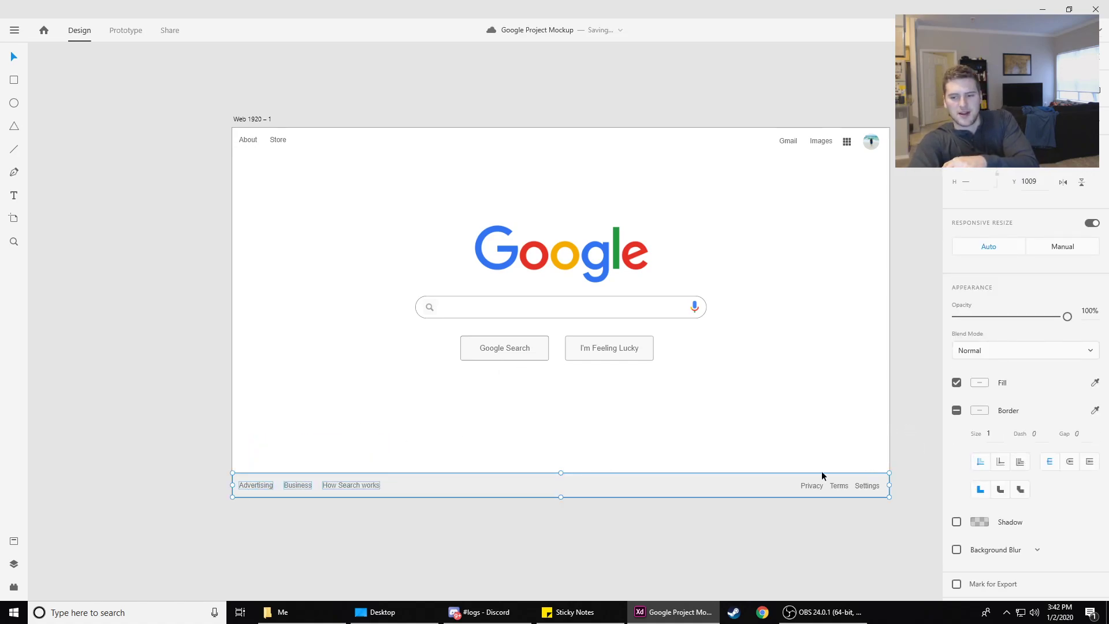
left_click(724, 429)
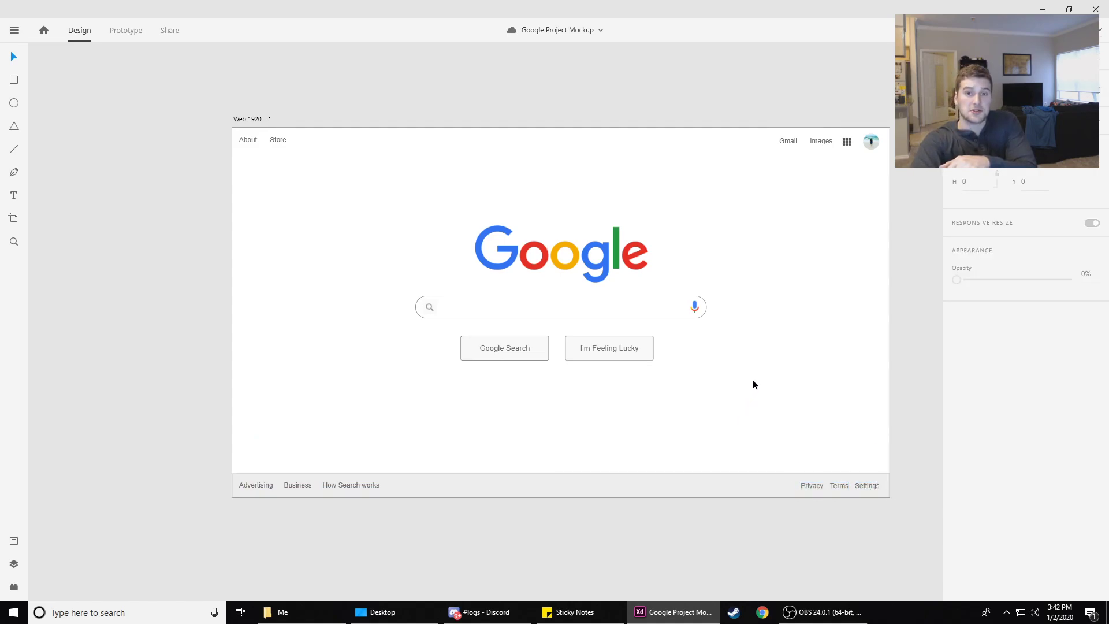
left_click(639, 353)
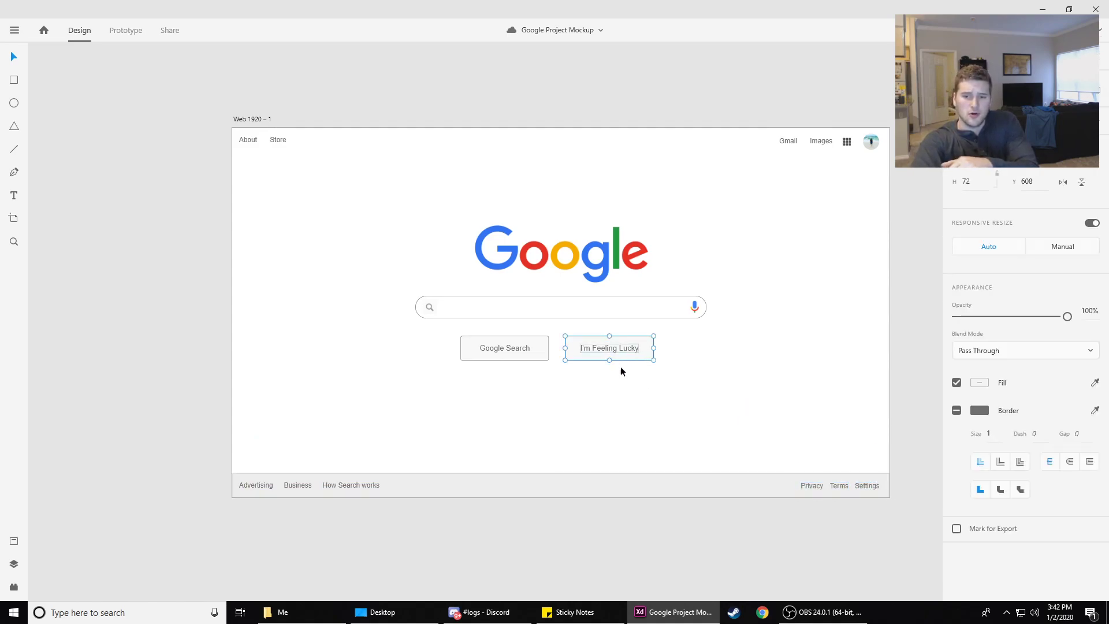
left_click(547, 369)
double_click(524, 348)
mouse_move(542, 351)
left_mouse_down()
mouse_move(597, 351)
mouse_move(589, 381)
left_mouse_up()
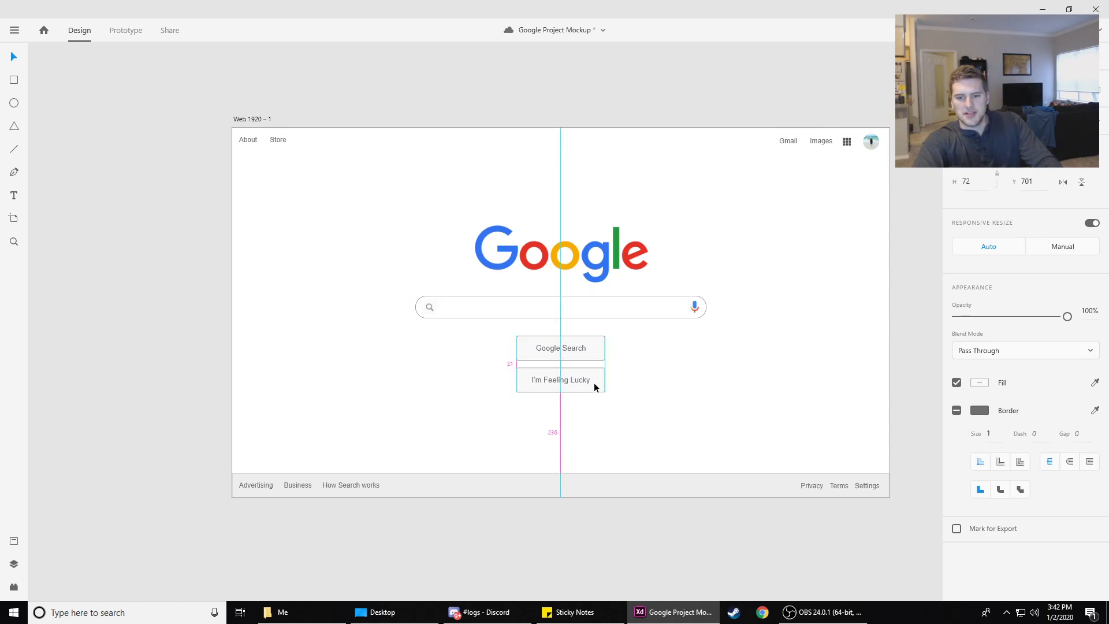
left_click(612, 400)
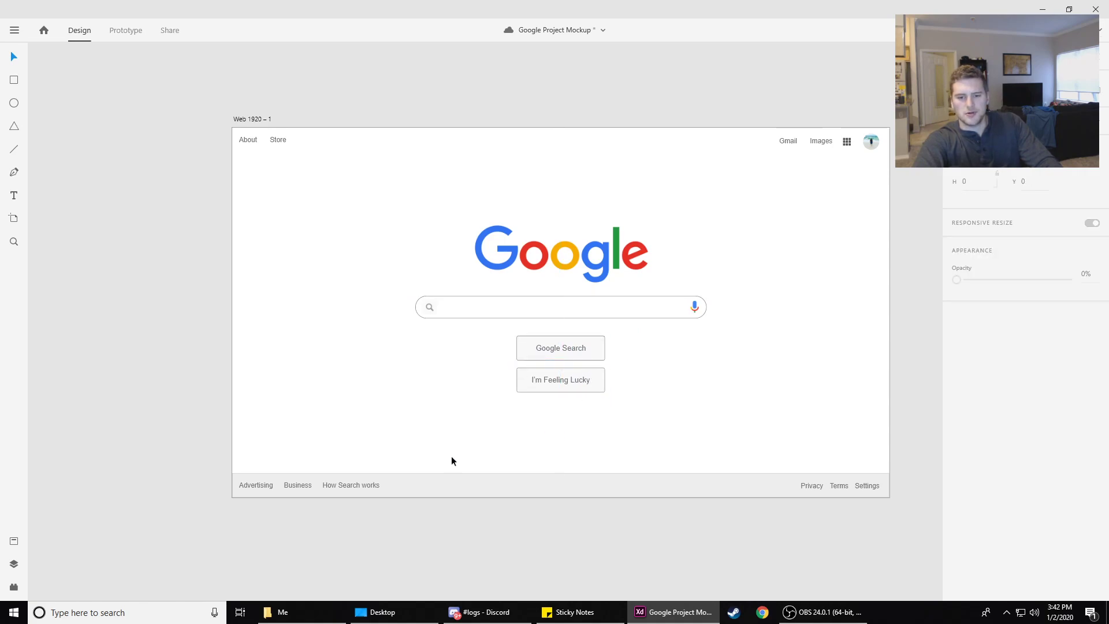
left_click(371, 488)
left_click(301, 486, "shift")
left_click(259, 484, "shift")
left_click_drag(359, 483, 611, 477)
left_click(812, 486)
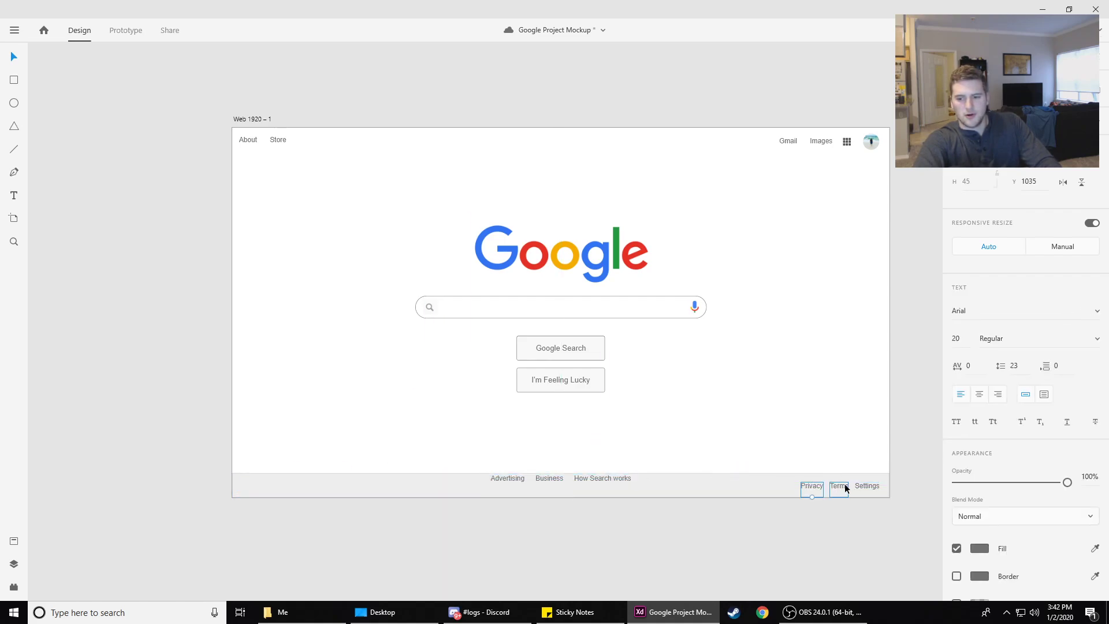
left_click(844, 488, "shift")
left_click(868, 490, "shift")
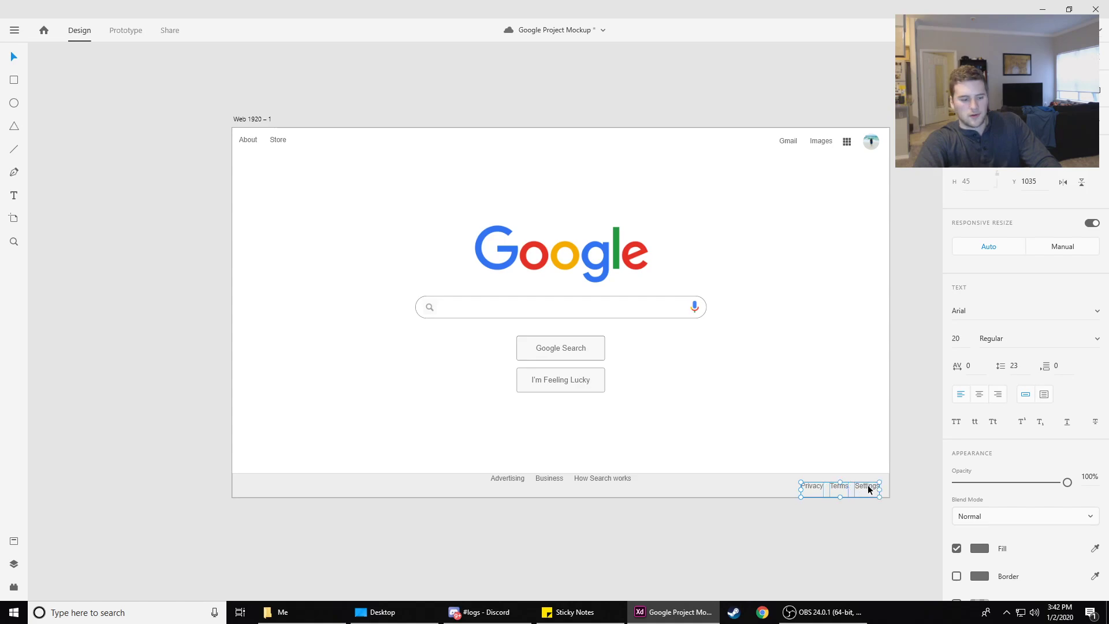
key("ctrl+g")
left_click_drag(869, 489, 580, 496)
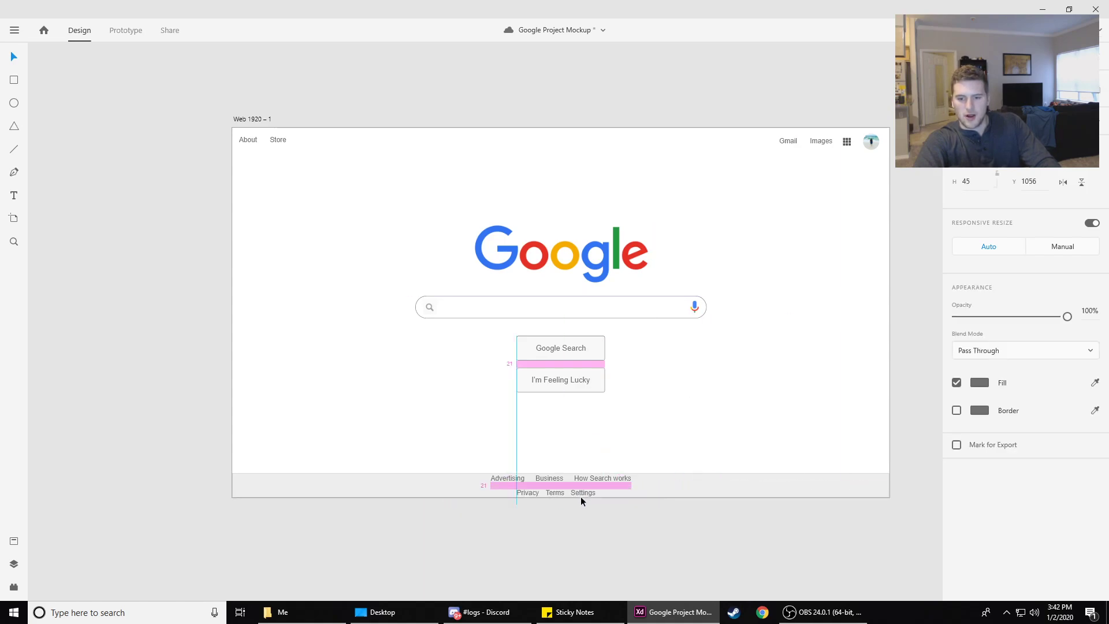
left_click(713, 373)
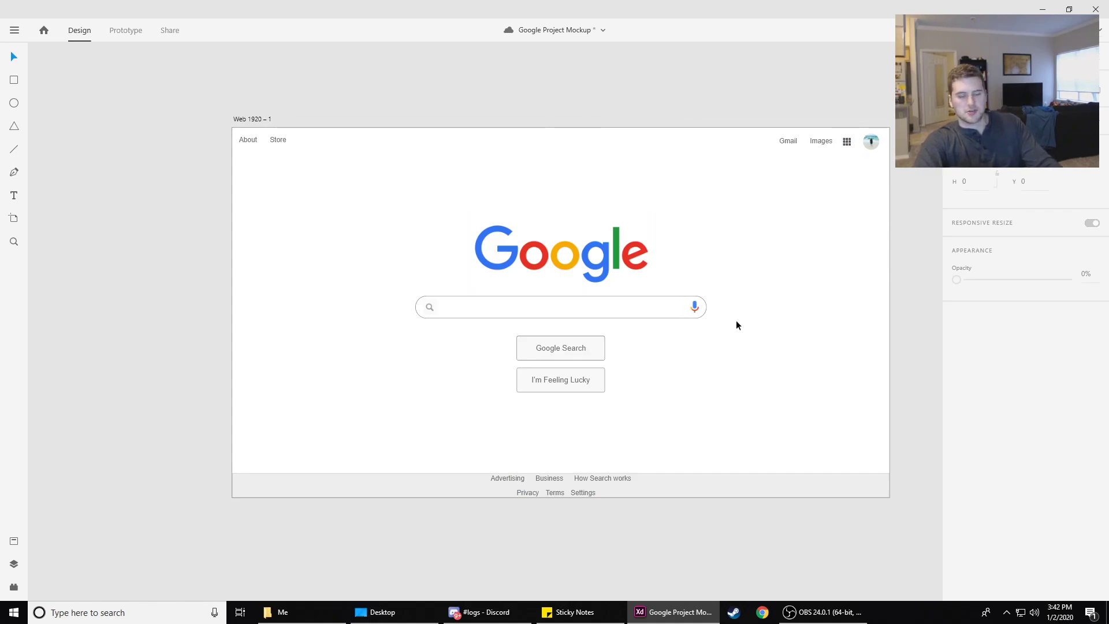
key("ctrl+z")
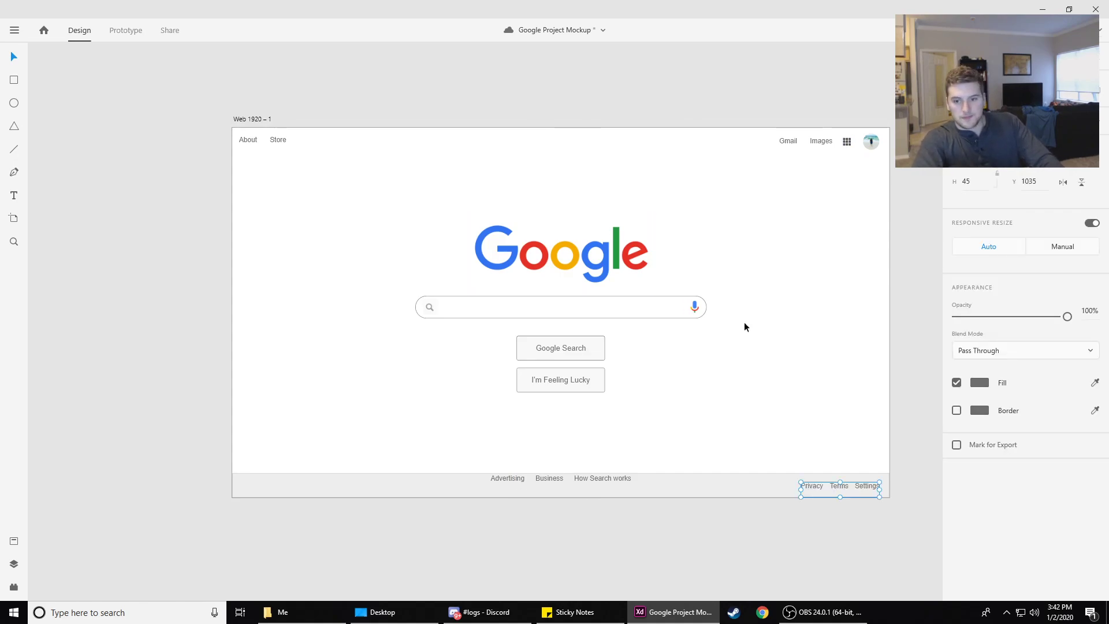
key("ctrl+z")
key("ctrl+z")
key("ctrl+z")
key("ctrl+z")
key("ctrl+z")
key("ctrl+z")
key("ctrl+z")
key("ctrl+shift+z")
key("ctrl+shift+z")
key("ctrl+shift+z")
key("ctrl+shift+z")
key("ctrl+shift+z")
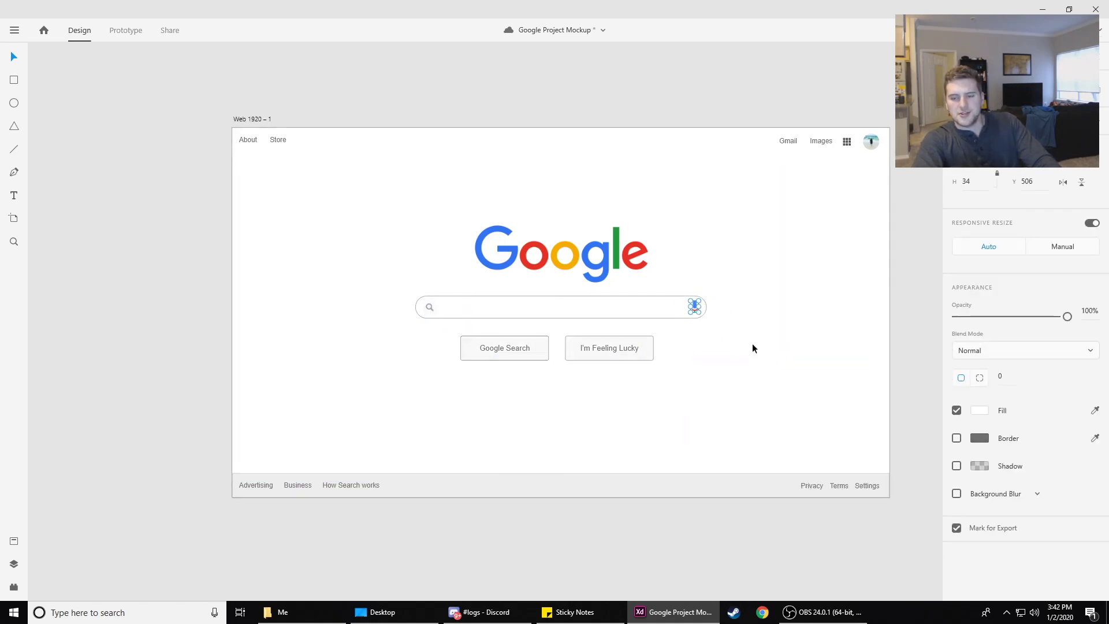
left_click(764, 354)
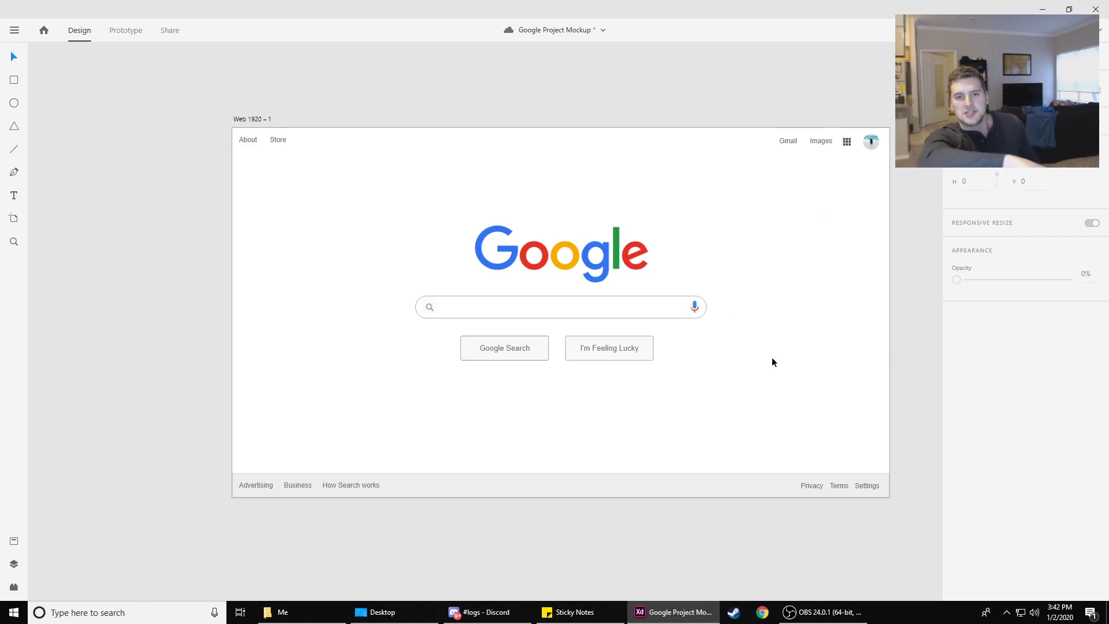